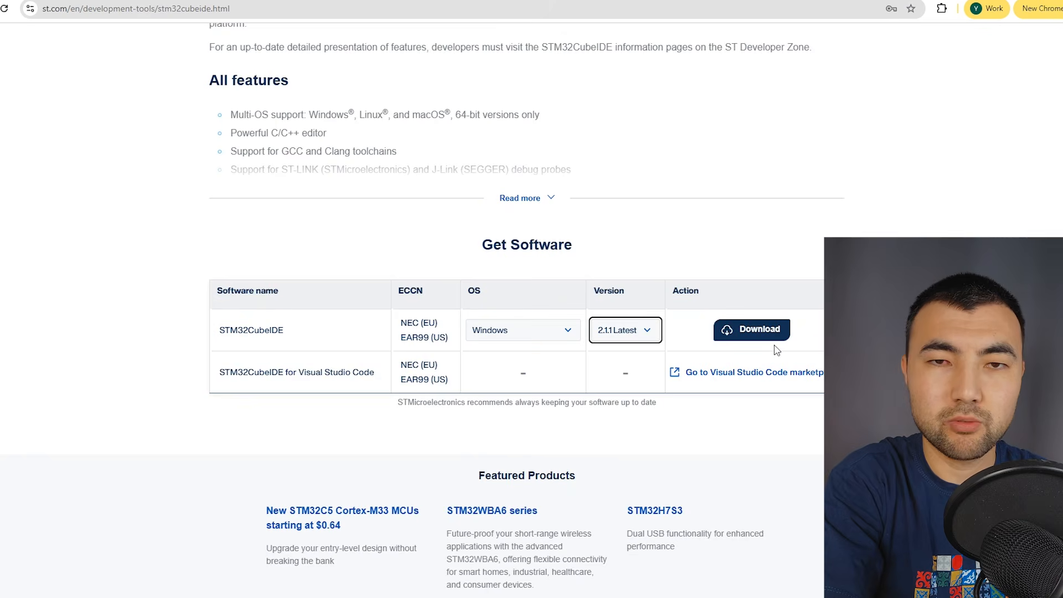
# Examine the STM32CubeIDE product page and its list of Windows versions, choosing 2.1.1 Latest.
pyautogui.scroll(-1, 777, 350)
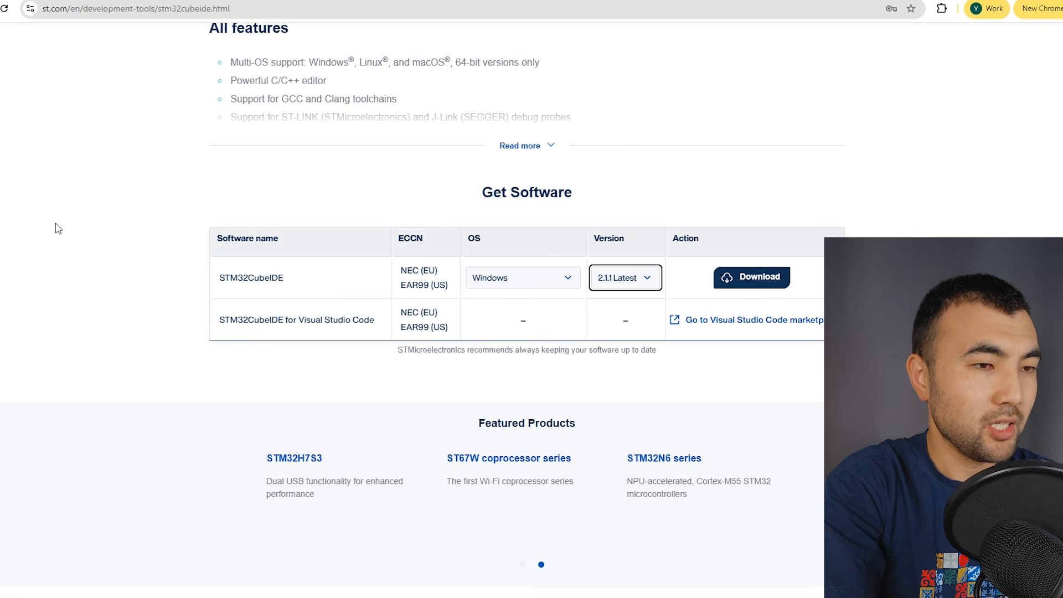
pyautogui.scroll(14, 349, 198)
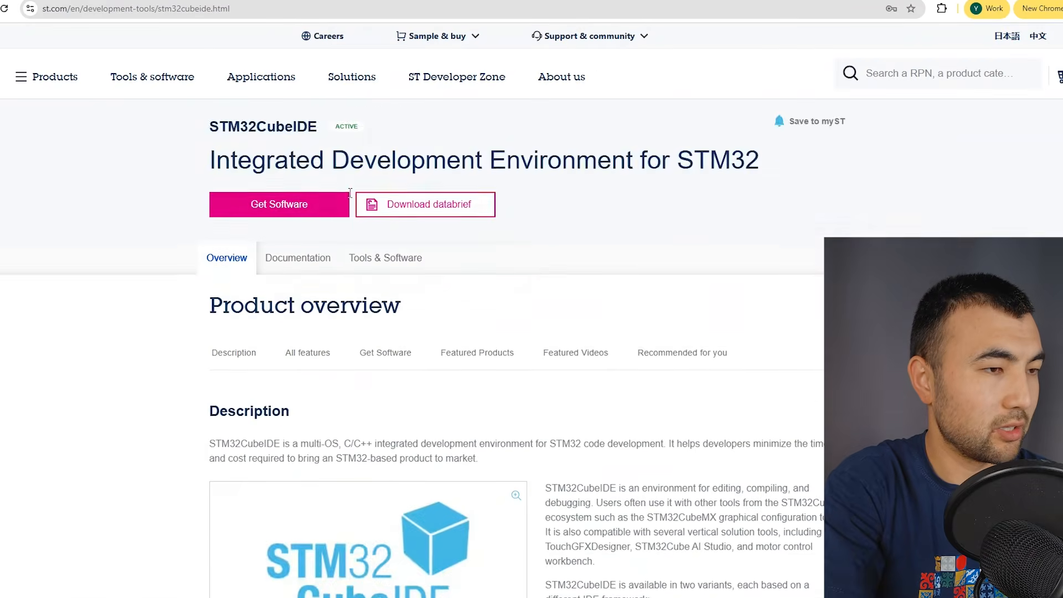
pyautogui.scroll(-7, 349, 198)
pyautogui.scroll(-10, 299, 253)
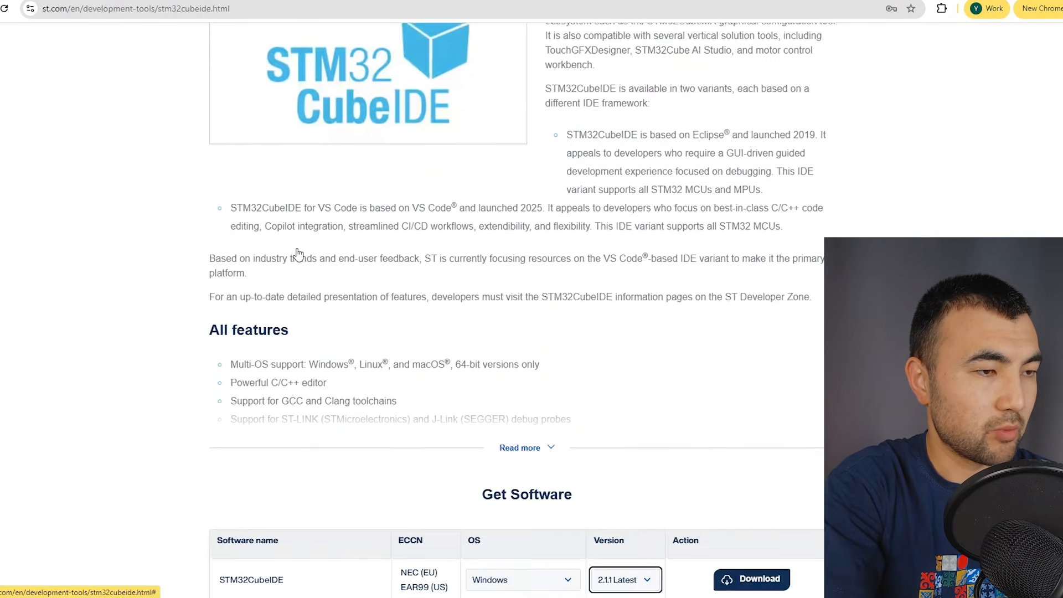
pyautogui.scroll(2, 299, 253)
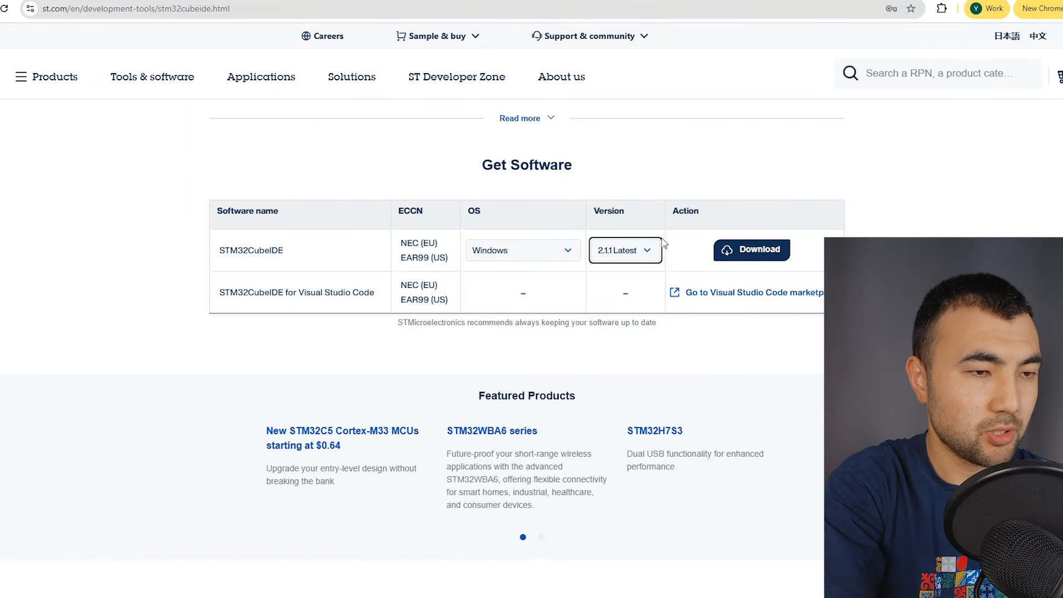
pyautogui.click(645, 251)
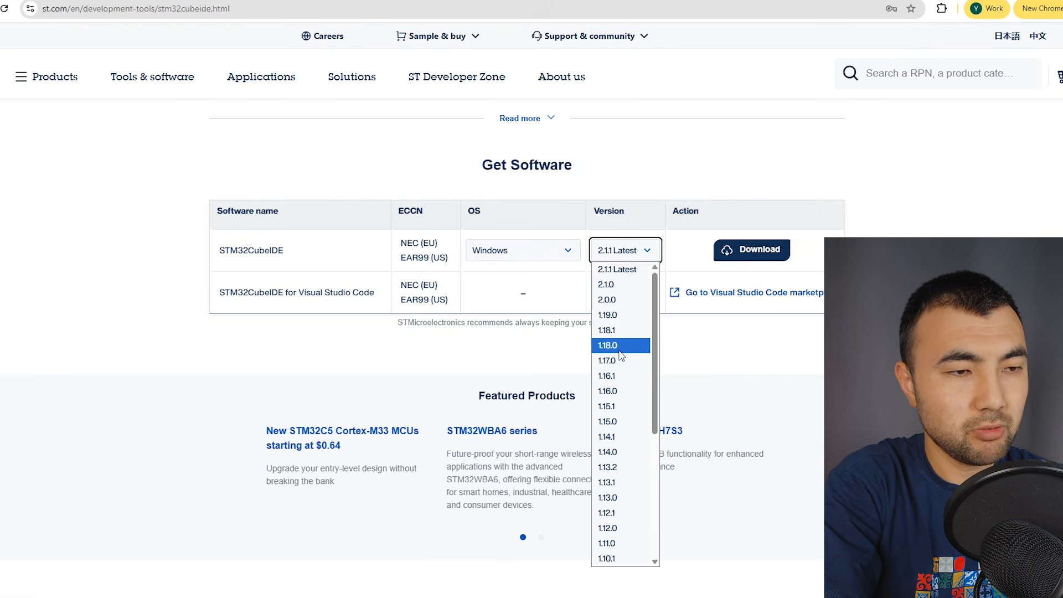
pyautogui.click(634, 275)
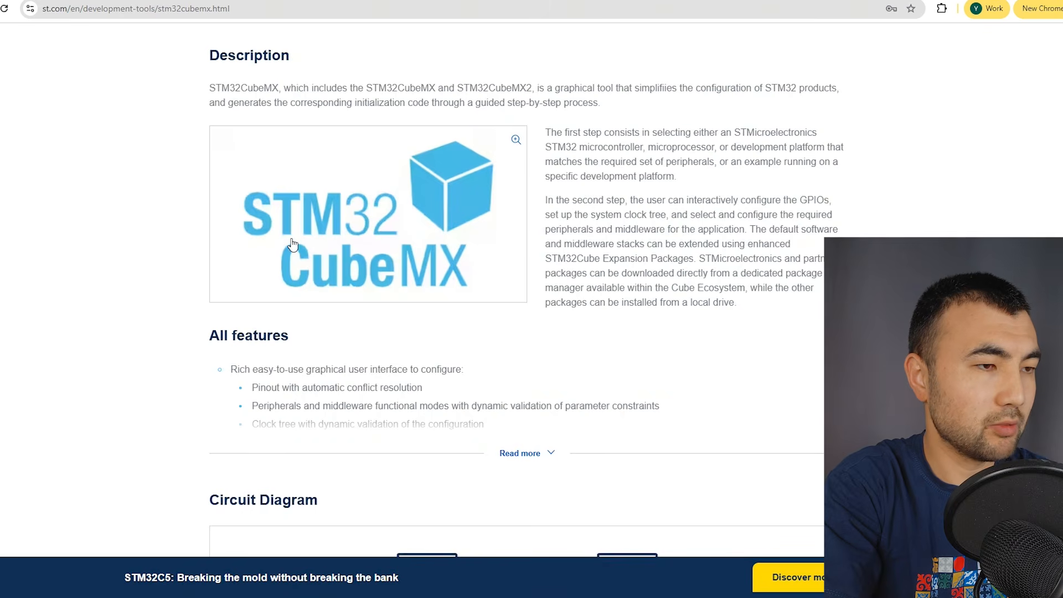
# Try to download STM32CubeMX version 6.17.0 Latest for Windows from its product page.
pyautogui.scroll(1, 293, 244)
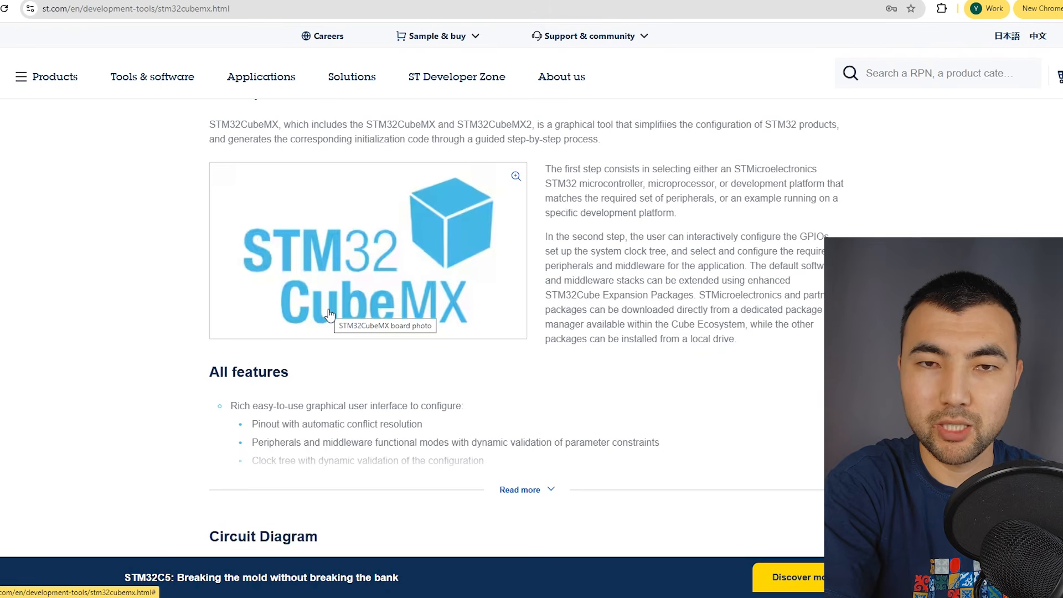
pyautogui.scroll(-15, 329, 314)
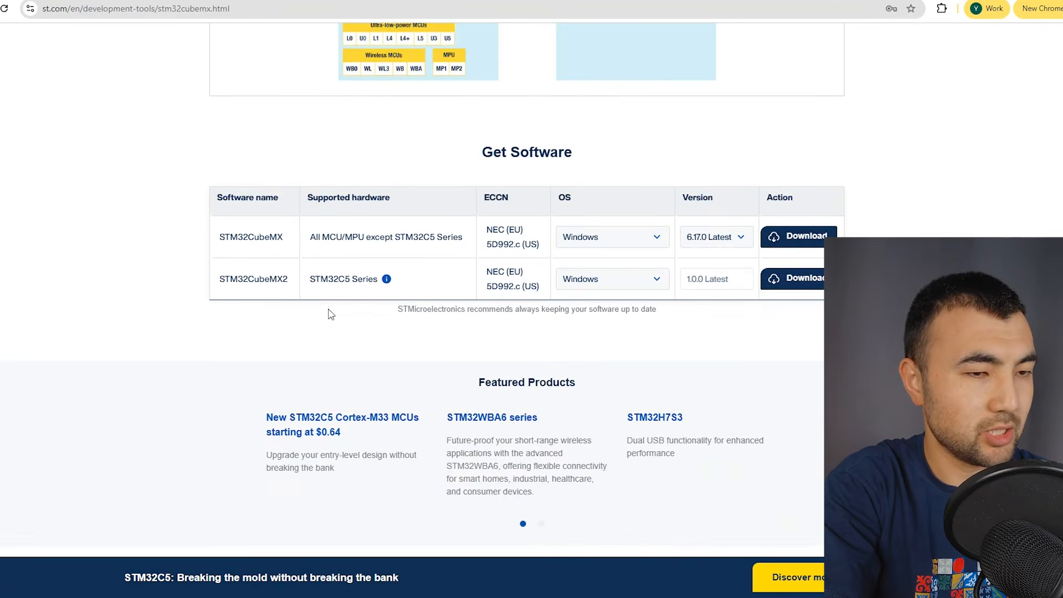
pyautogui.click(809, 236)
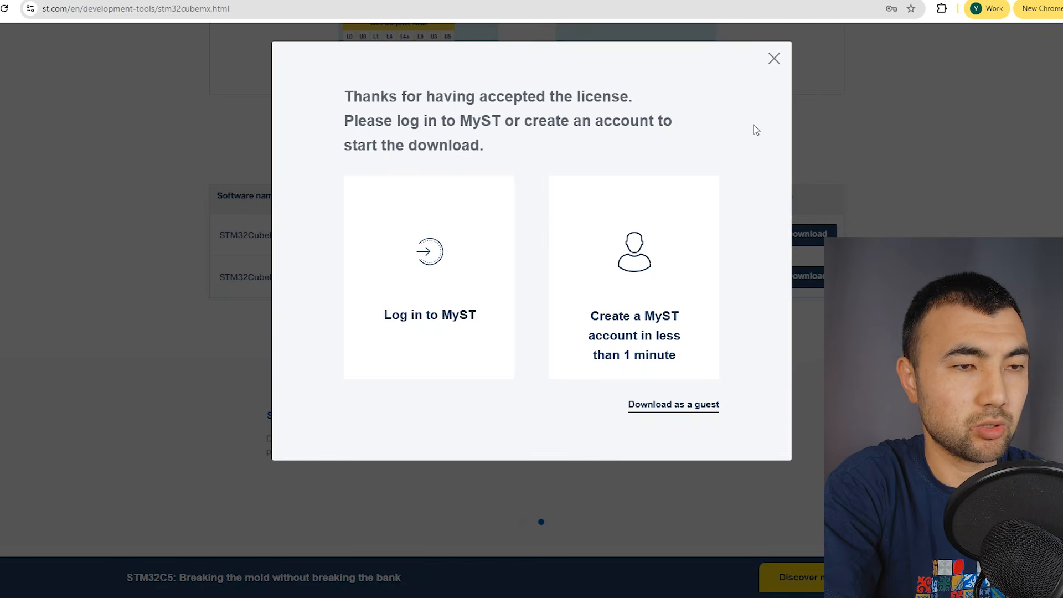
pyautogui.click(773, 65)
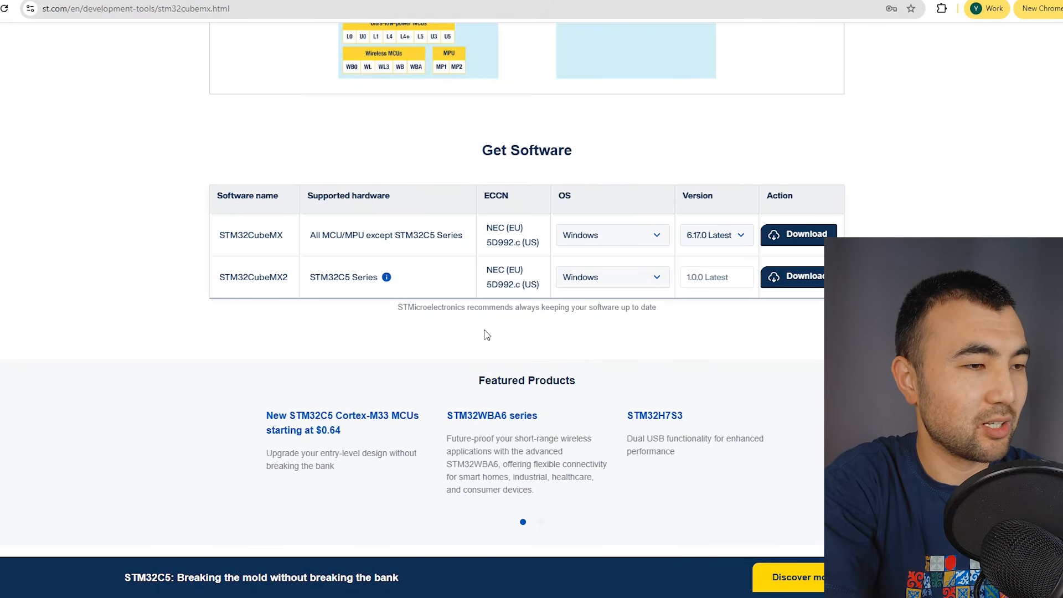
# Examine the supported hardware of STM32CubeMX and STM32CubeMX2 in the software table.
pyautogui.tripleClick(336, 277)
pyautogui.click(336, 277)
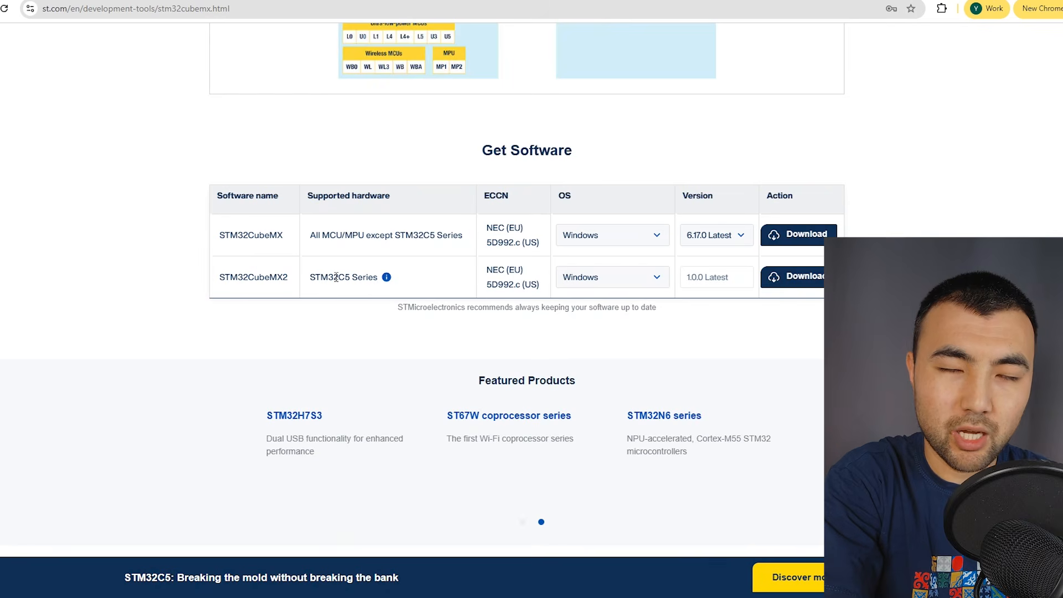
pyautogui.doubleClick(260, 233)
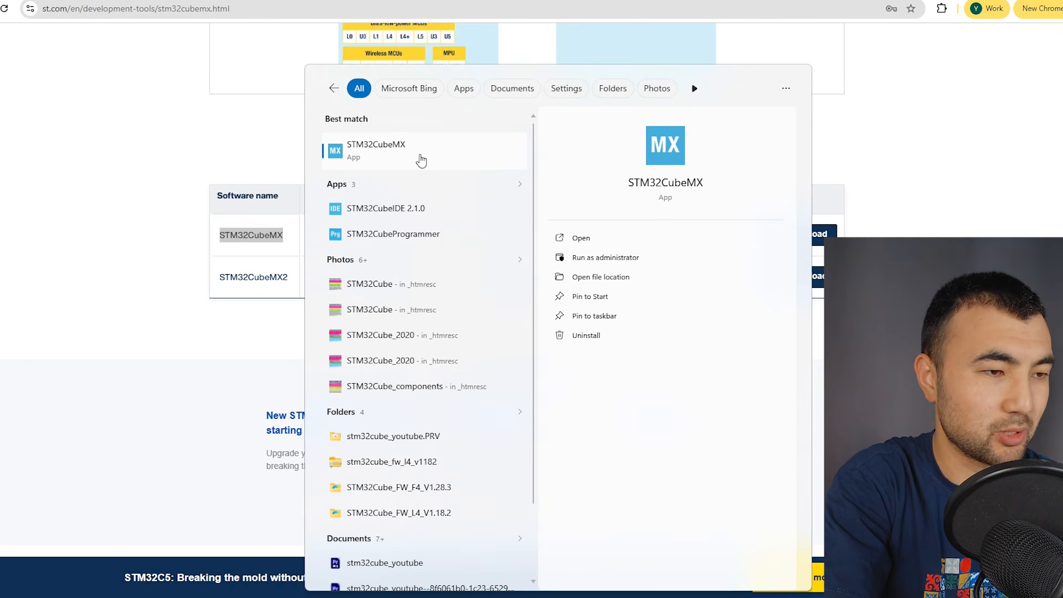
# Switch to STM32CubeMX, open the board selector and filter the boards by commercial part number NUCLEO-L412KB.
pyautogui.click(421, 160)
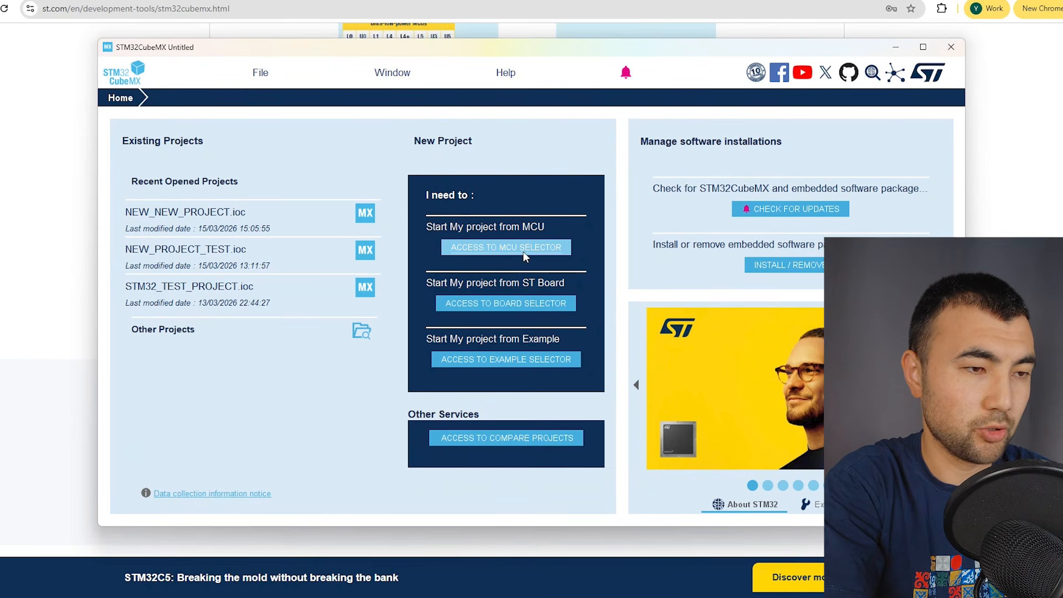
pyautogui.click(526, 305)
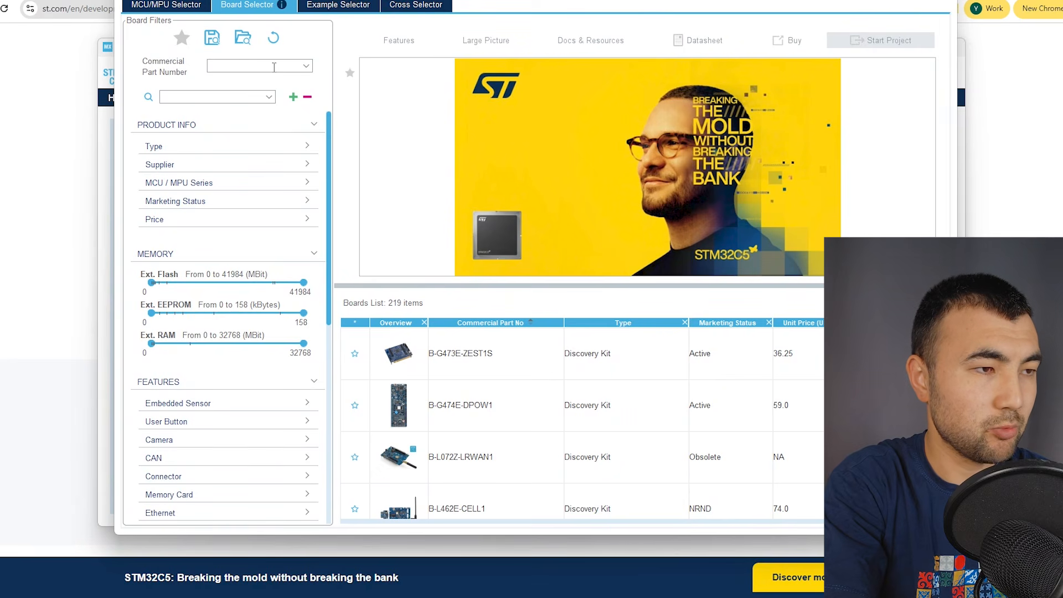
pyautogui.click(274, 67)
pyautogui.write('nuclro-l4')
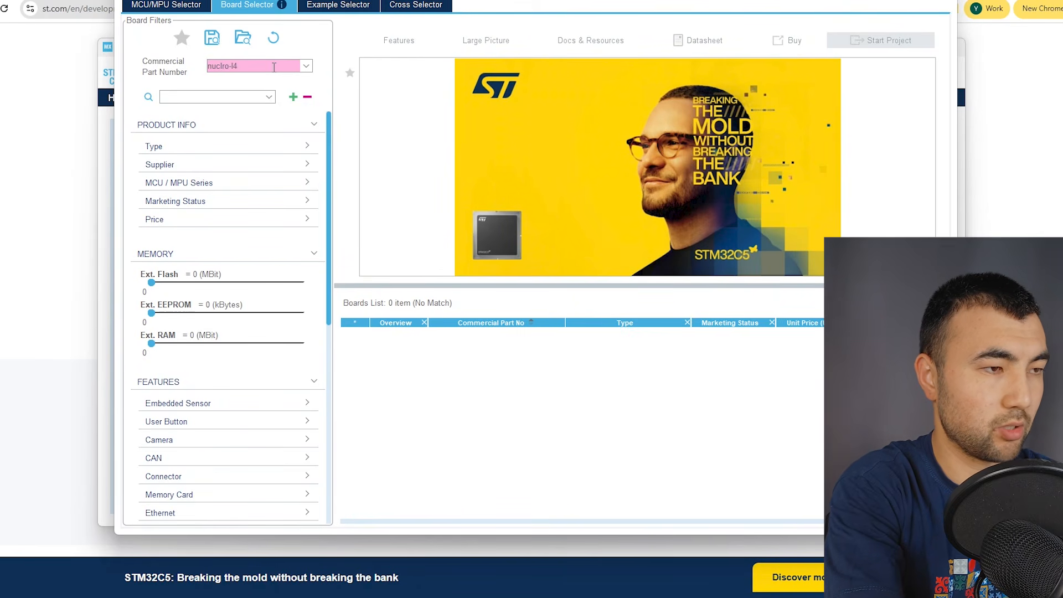
pyautogui.press('BackSpace')
pyautogui.press('BackSpace')
pyautogui.press('BackSpace')
pyautogui.press('BackSpace')
pyautogui.press('BackSpace')
pyautogui.write('e')
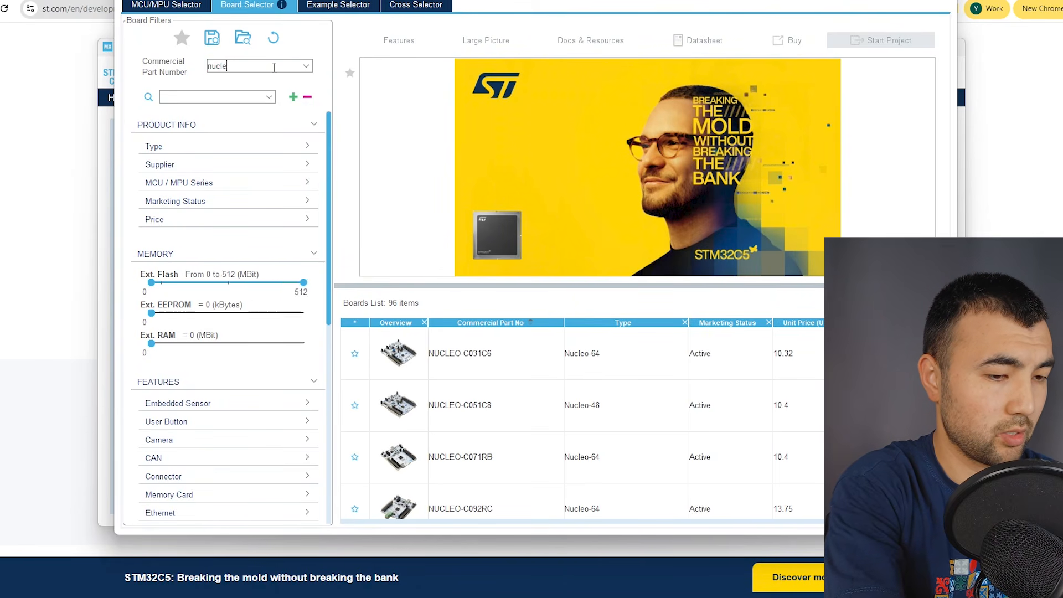
pyautogui.write('o-l412')
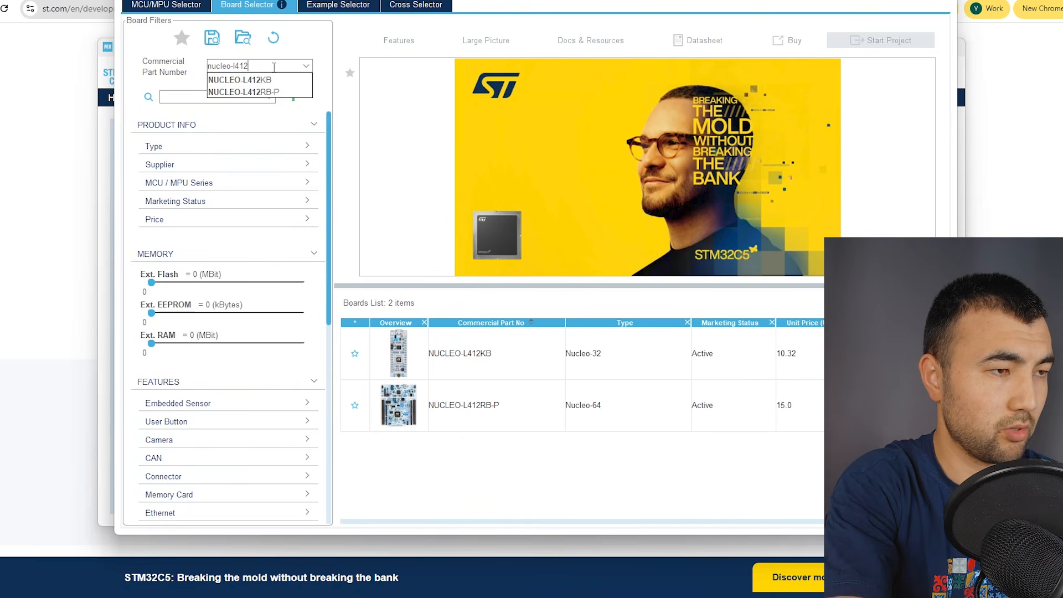
pyautogui.click(261, 80)
# Start a new project from the NUCLEO-L412KB board.
pyautogui.click(494, 354)
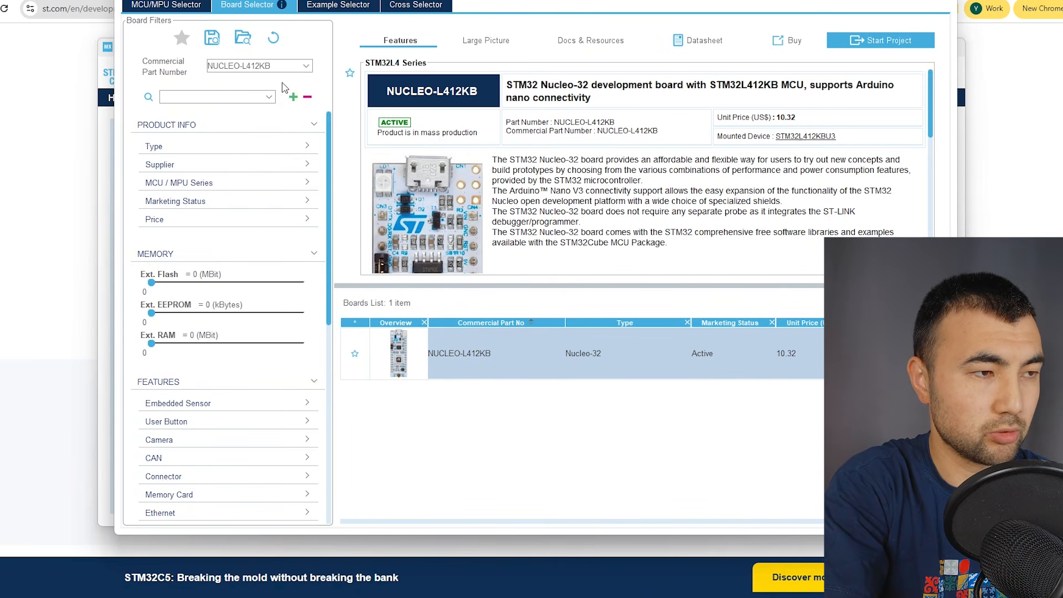
pyautogui.click(875, 41)
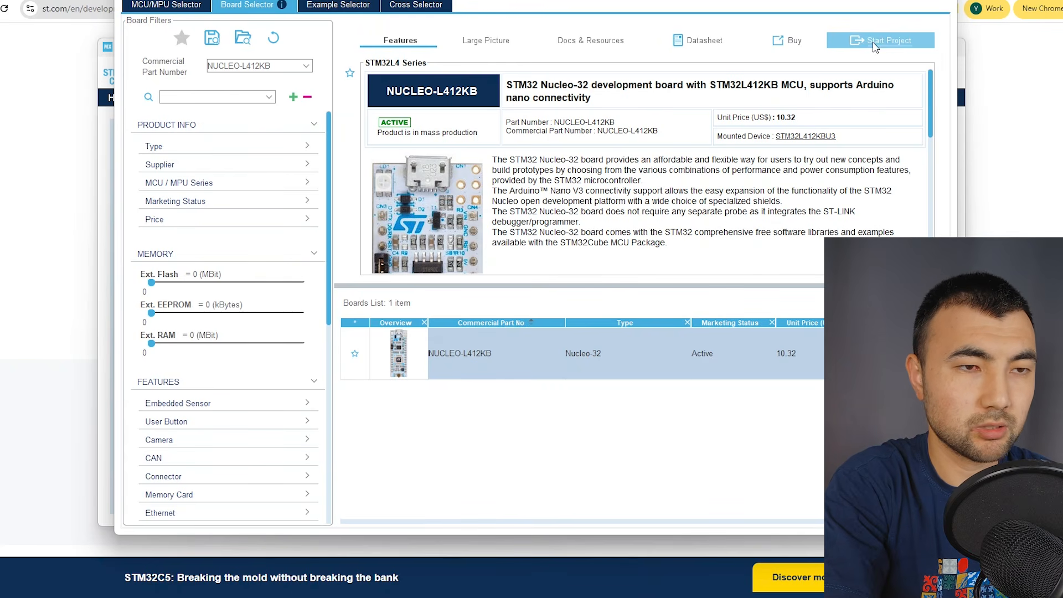
pyautogui.press('Return')
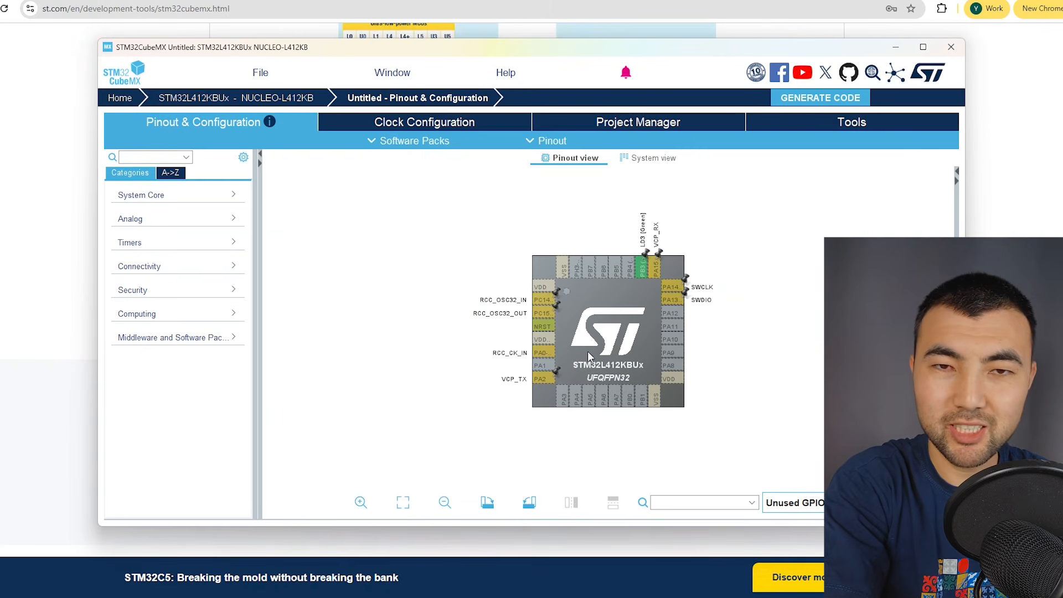
# Name the project TEST_CUBEMX and set its toolchain to STM32CubeIDE.
pyautogui.scroll(1, 587, 351)
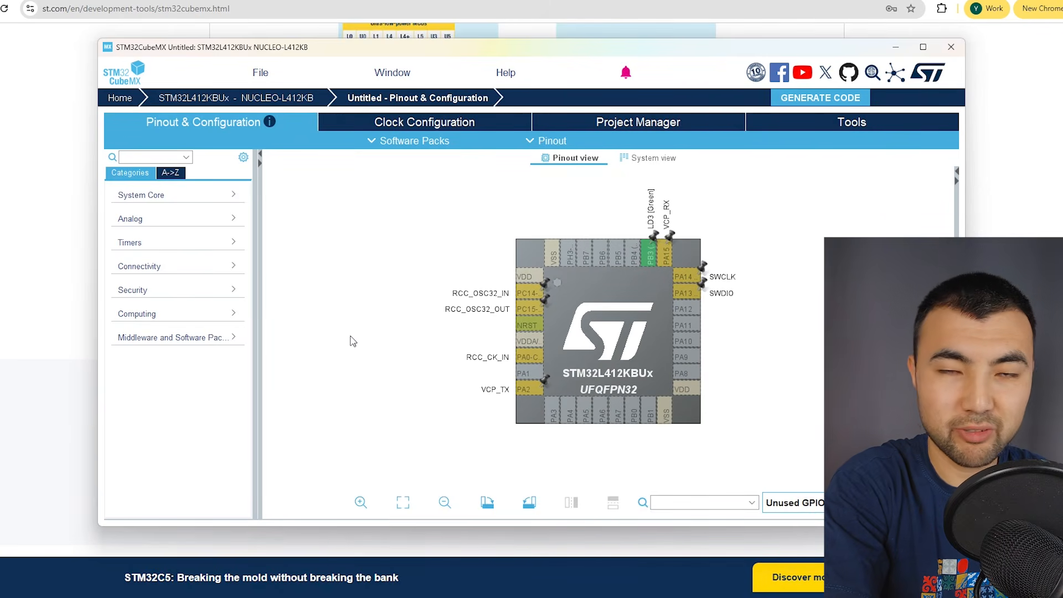
pyautogui.click(634, 123)
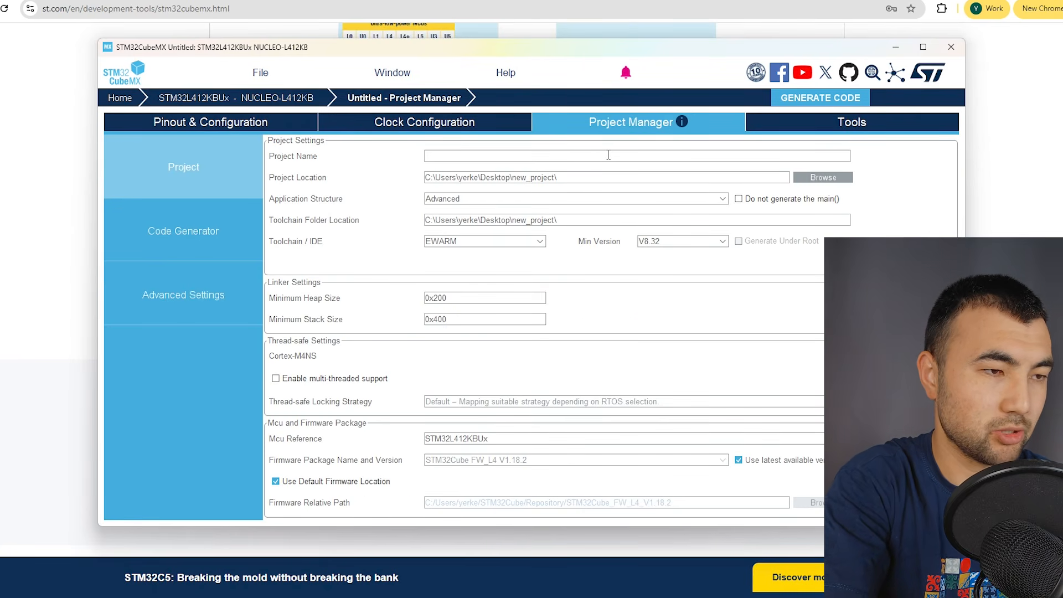
pyautogui.write('TE')
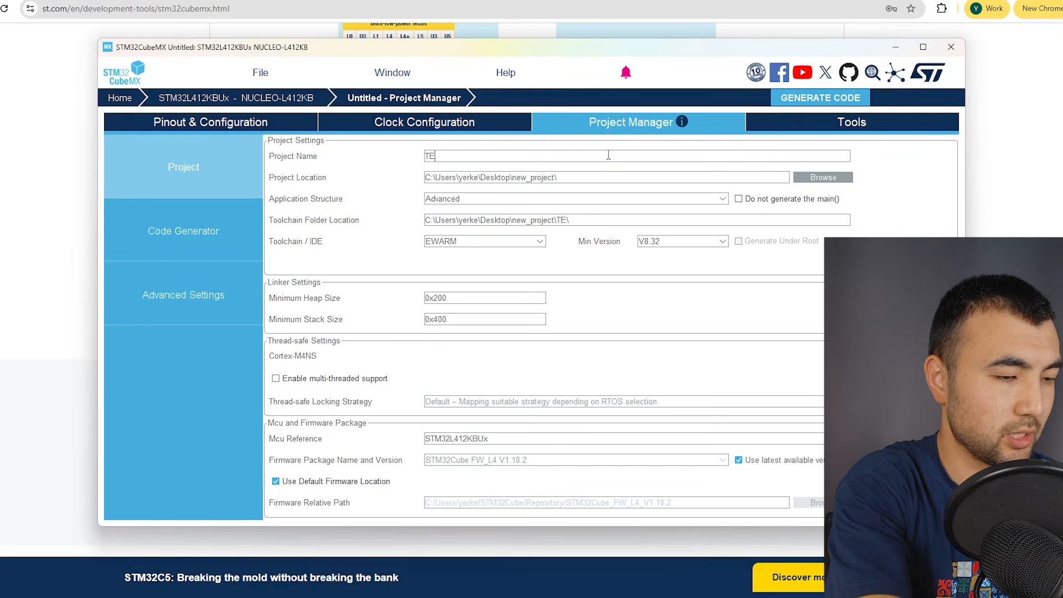
pyautogui.write('ST_CUBEMX')
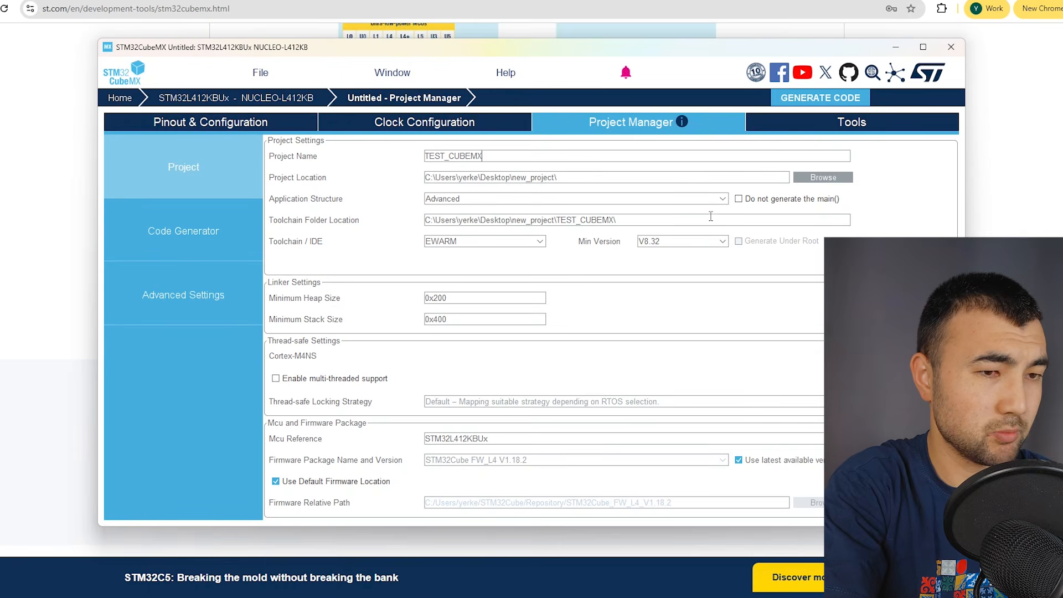
pyautogui.click(505, 244)
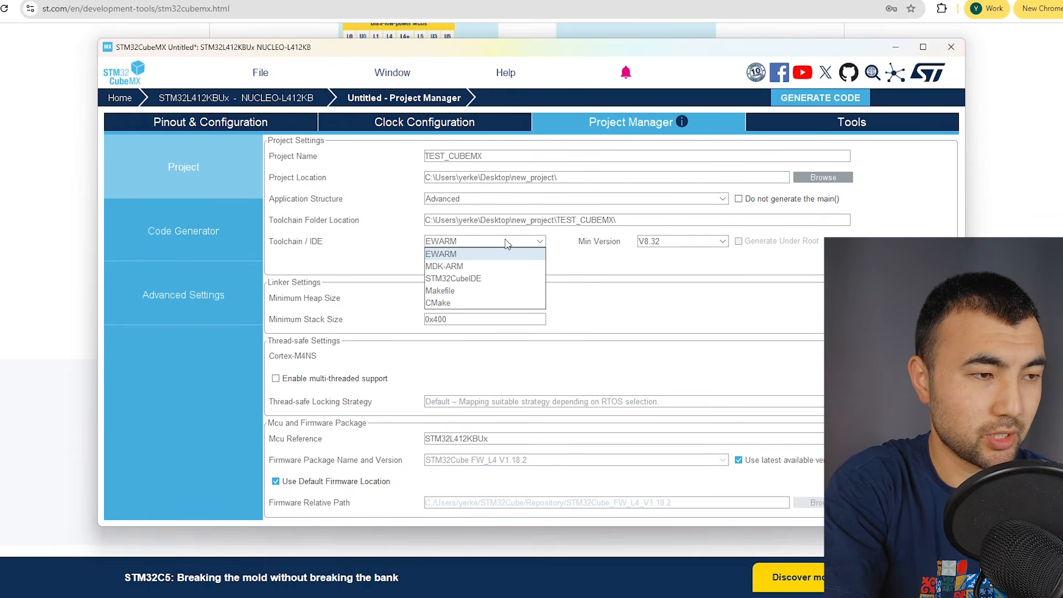
pyautogui.click(482, 283)
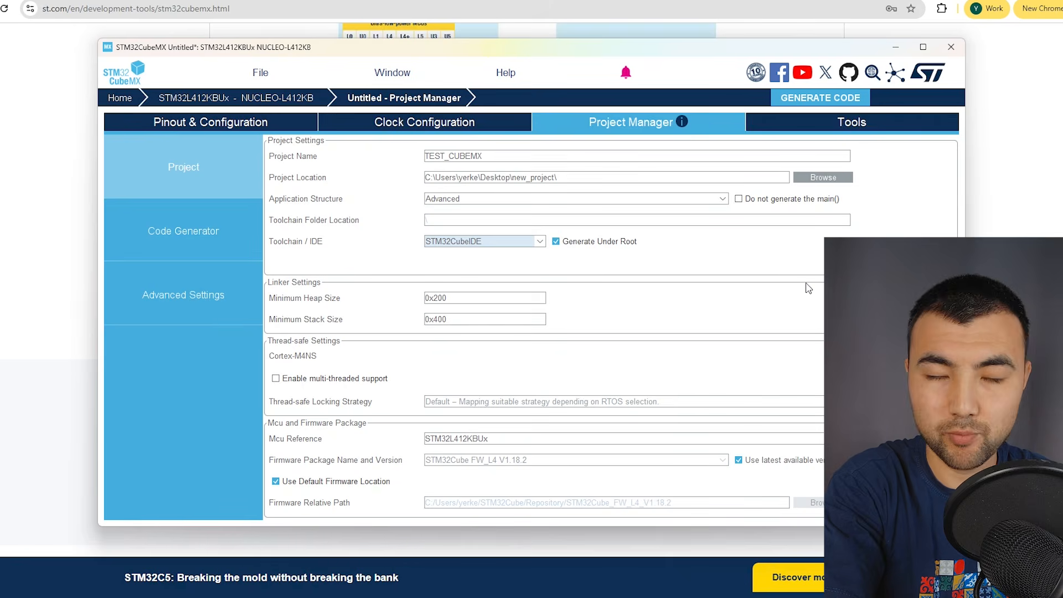
# Generate the project code and open the project in STM32CubeIDE using the stm32_project workspace.
pyautogui.click(843, 97)
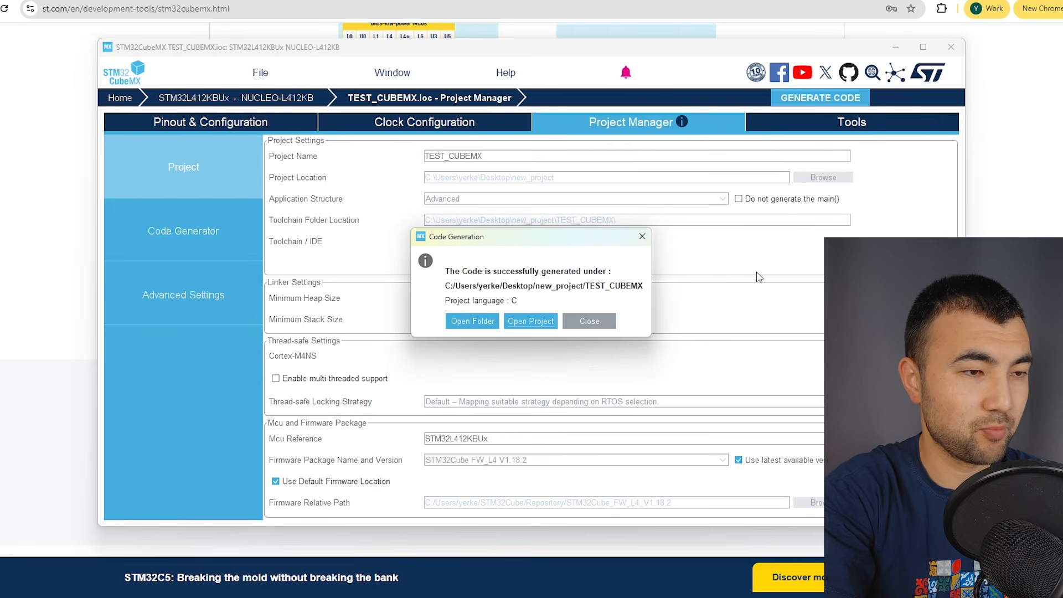
pyautogui.click(530, 326)
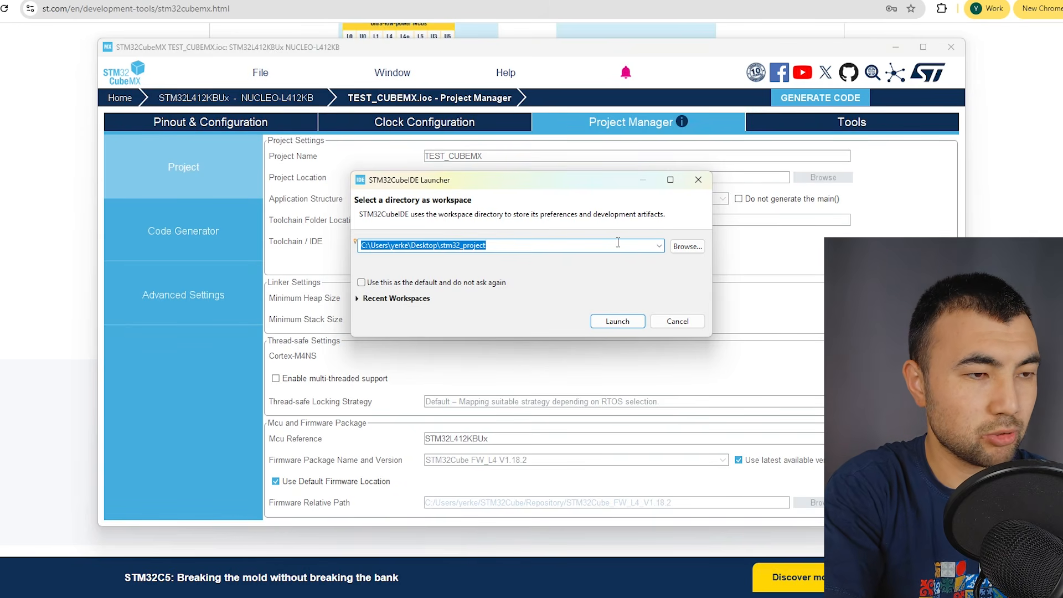
pyautogui.click(627, 321)
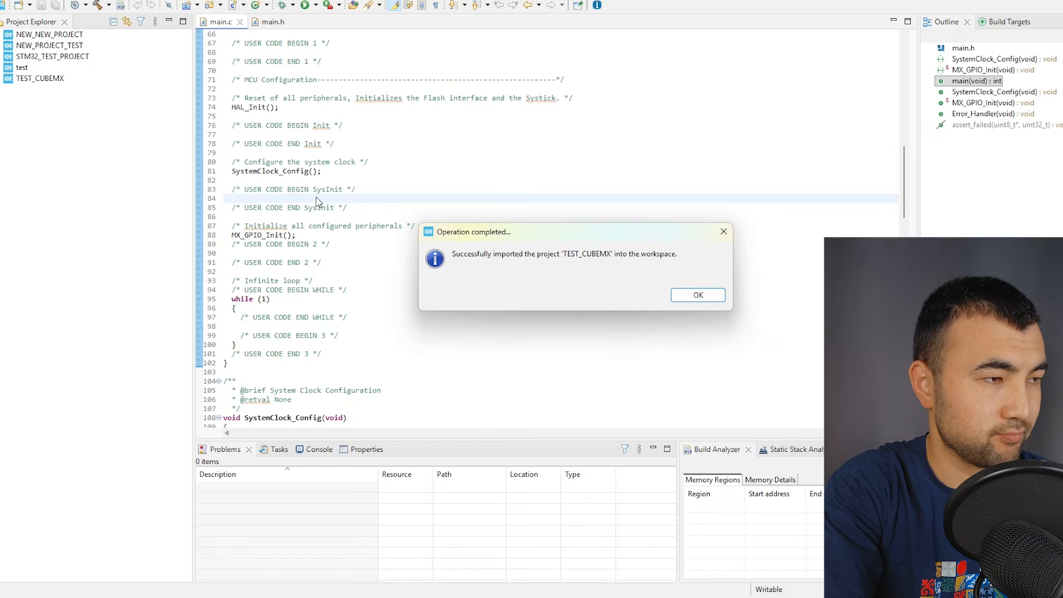
pyautogui.click(698, 296)
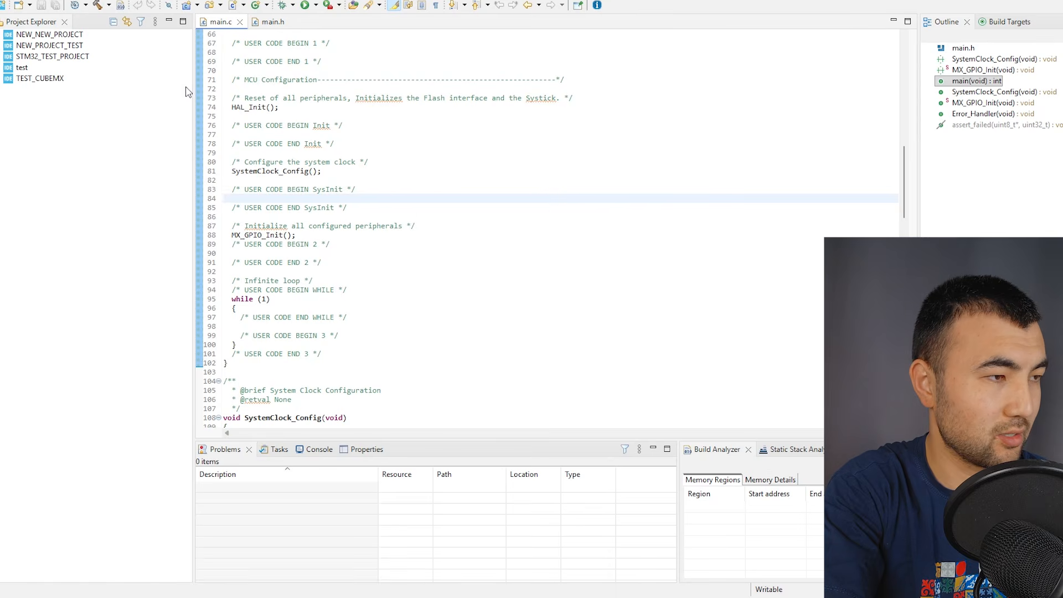
# Expand the TEST_CUBEMX project and its Core folder, and open TEST_CUBEMX.ioc in STM32CubeMX to view the chip pinout.
pyautogui.click(2, 79)
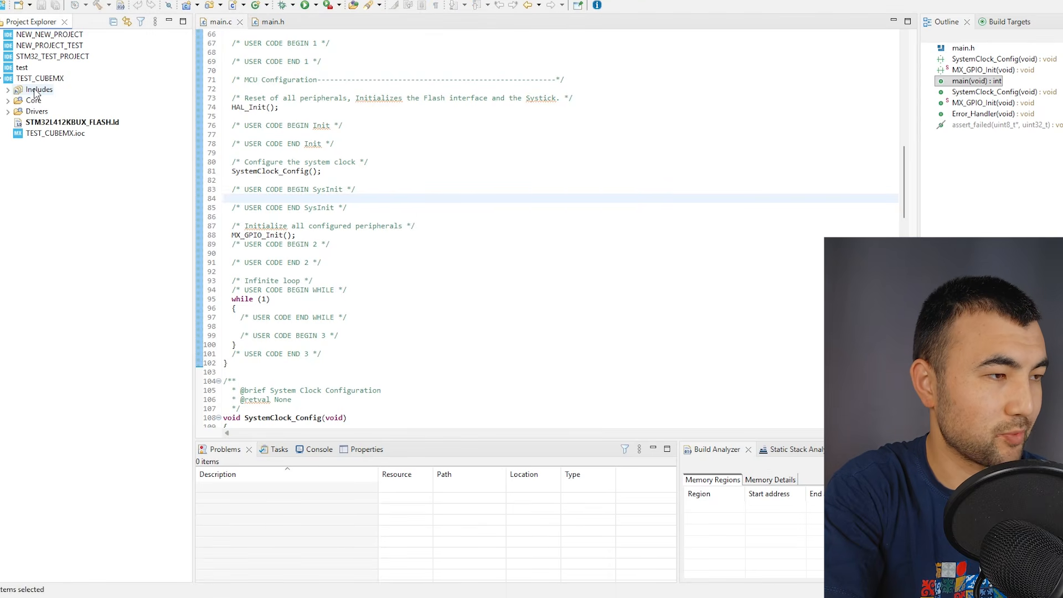
pyautogui.click(7, 101)
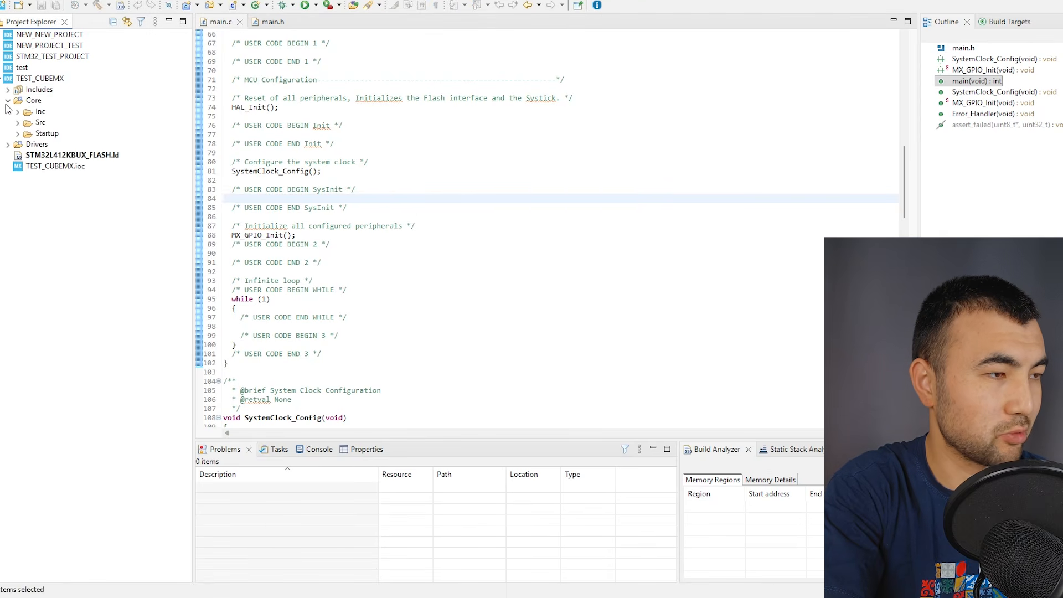
pyautogui.click(50, 167)
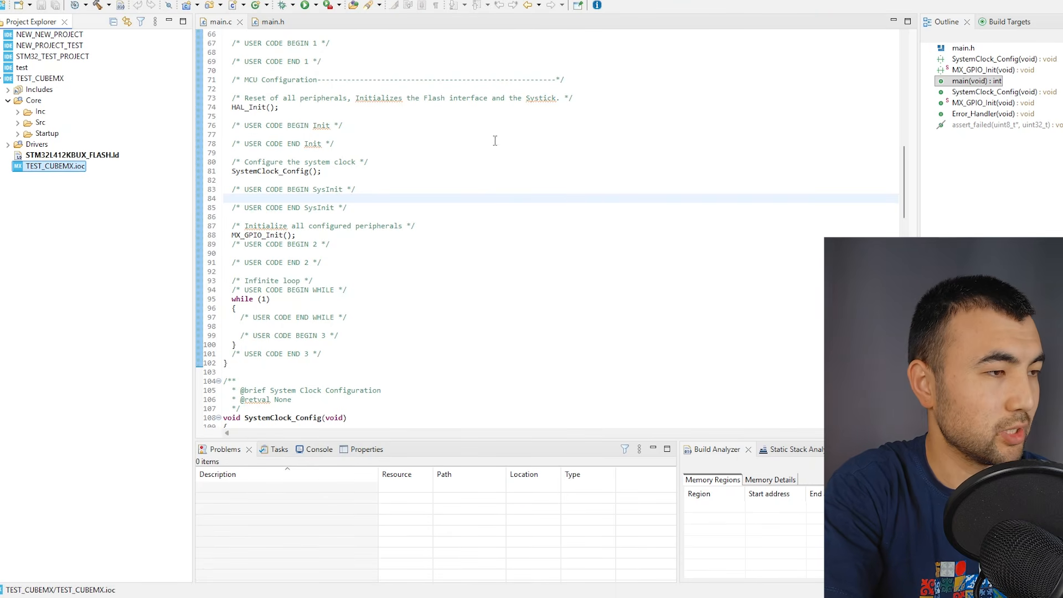
pyautogui.doubleClick(56, 168)
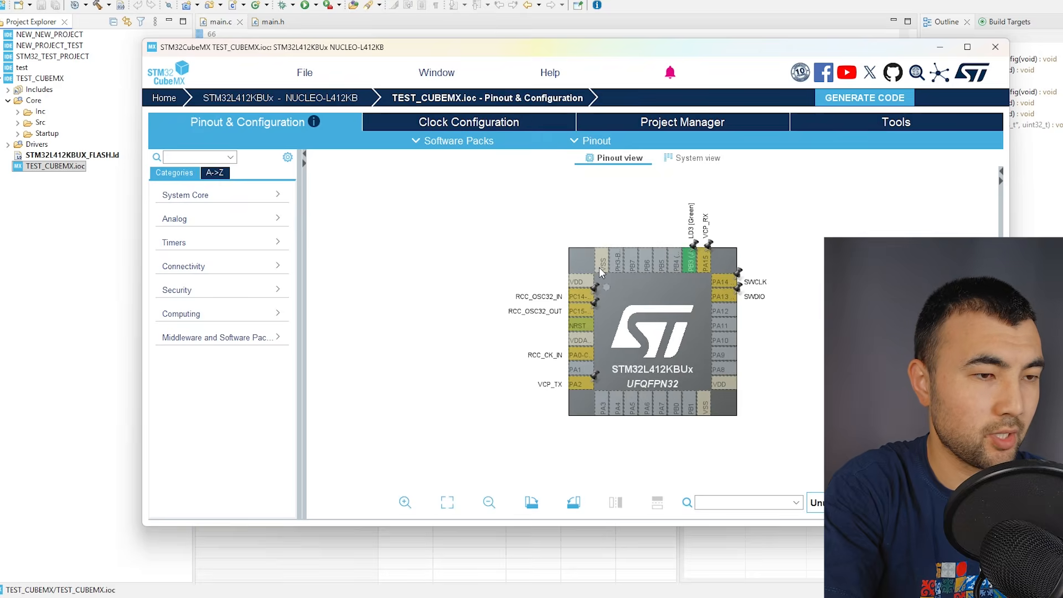
pyautogui.scroll(1, 599, 267)
pyautogui.moveTo(657, 317); pyautogui.dragTo(639, 366)
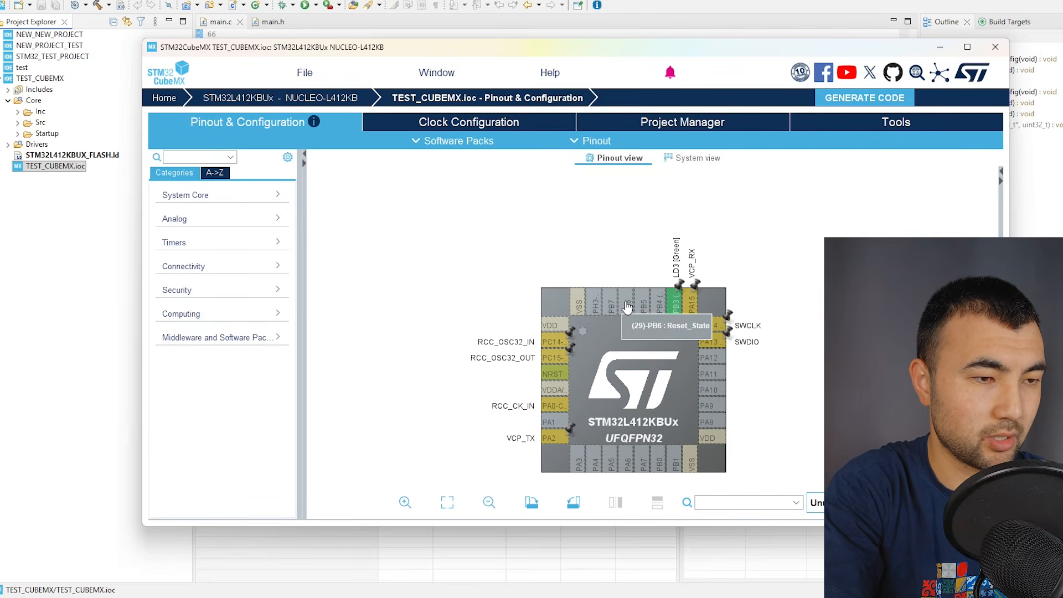
# Configure pin PB6 as GPIO_Output in the chip pinout.
pyautogui.click(627, 307)
pyautogui.click(627, 306)
pyautogui.click(627, 306)
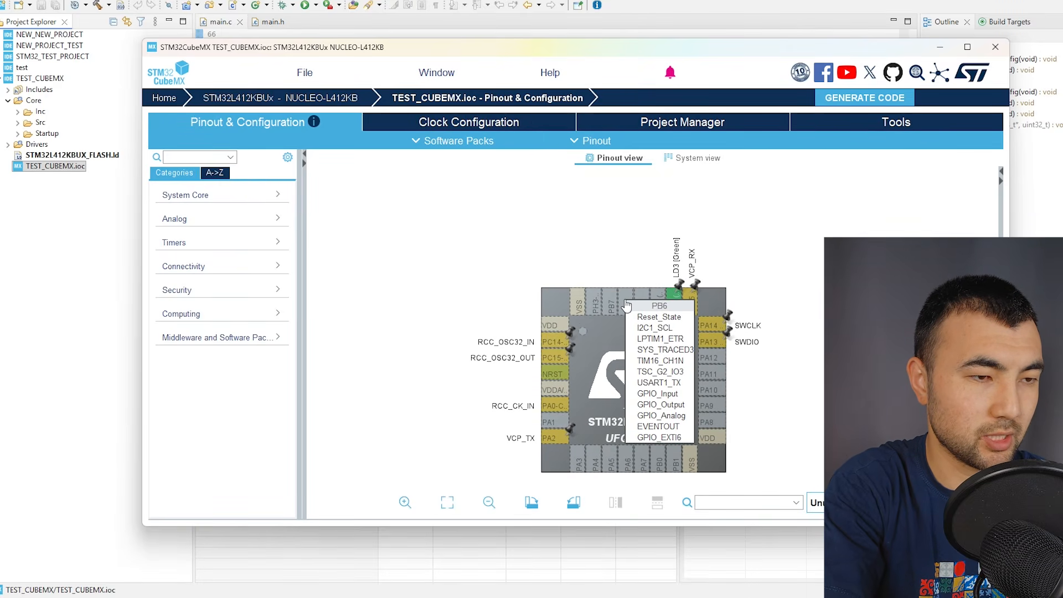
pyautogui.click(660, 404)
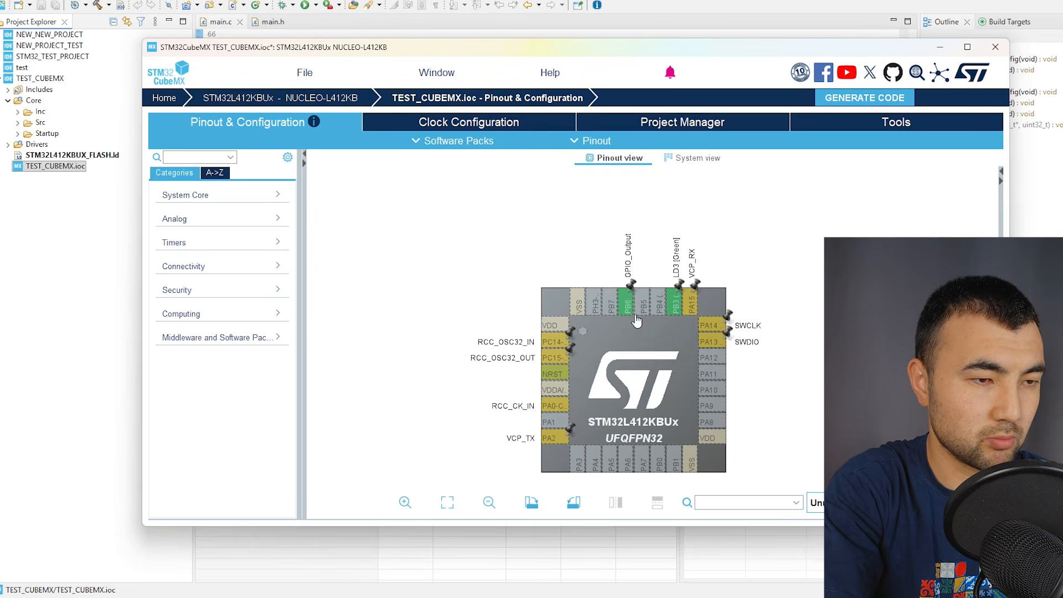
# Give pin PB6 the user label test_pin and regenerate the project code.
pyautogui.rightClick(636, 317)
pyautogui.click(645, 307)
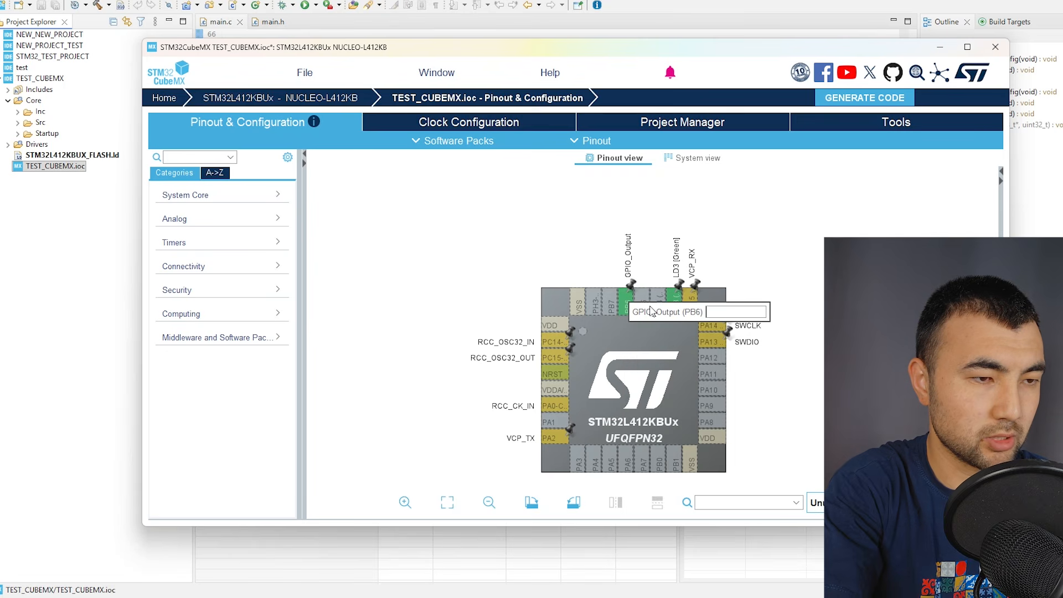
pyautogui.write('test_')
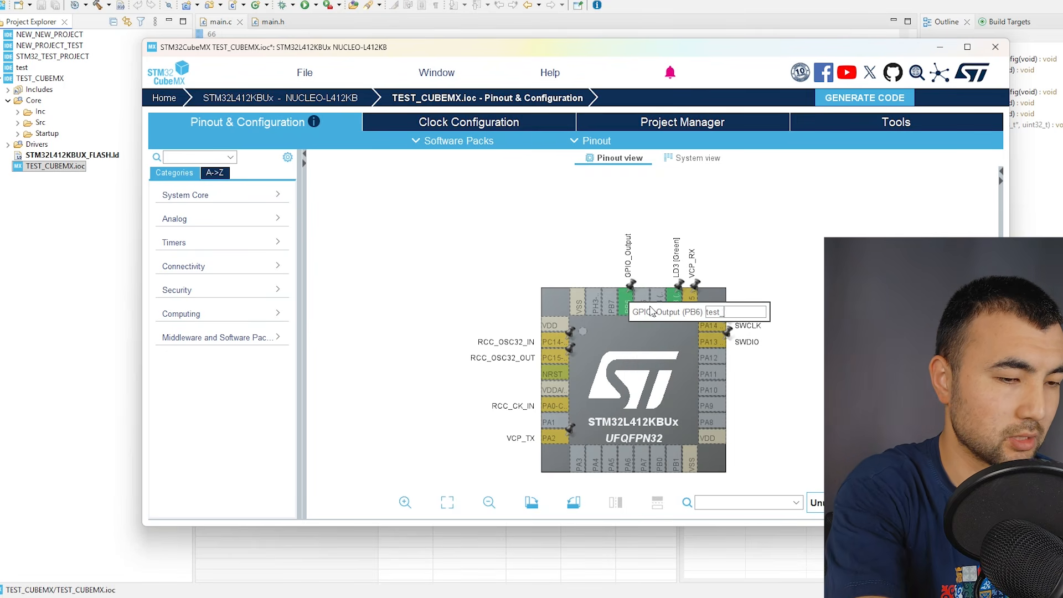
pyautogui.press('BackSpace')
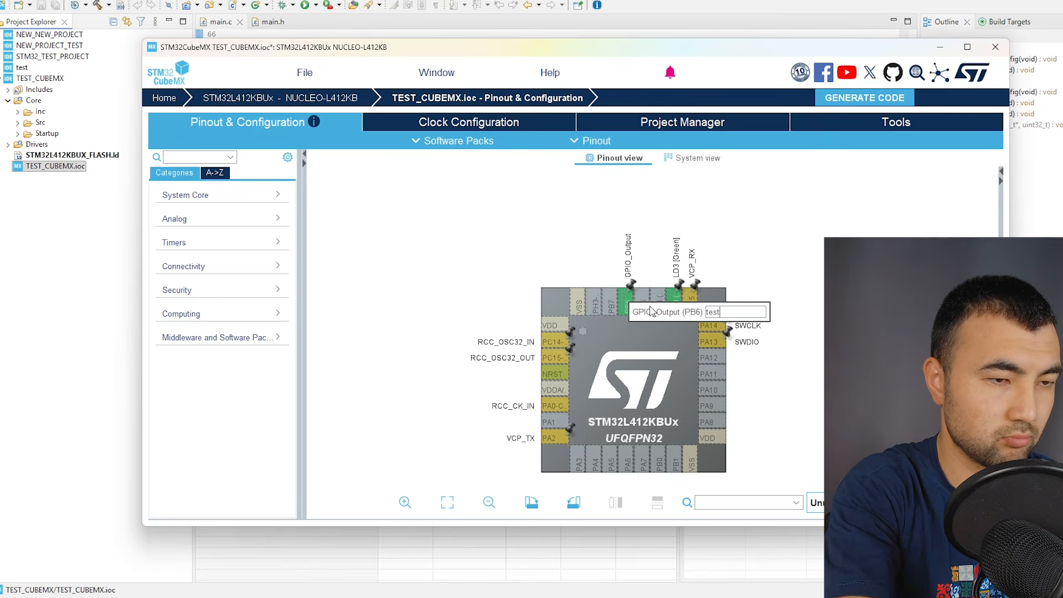
pyautogui.write('_pin')
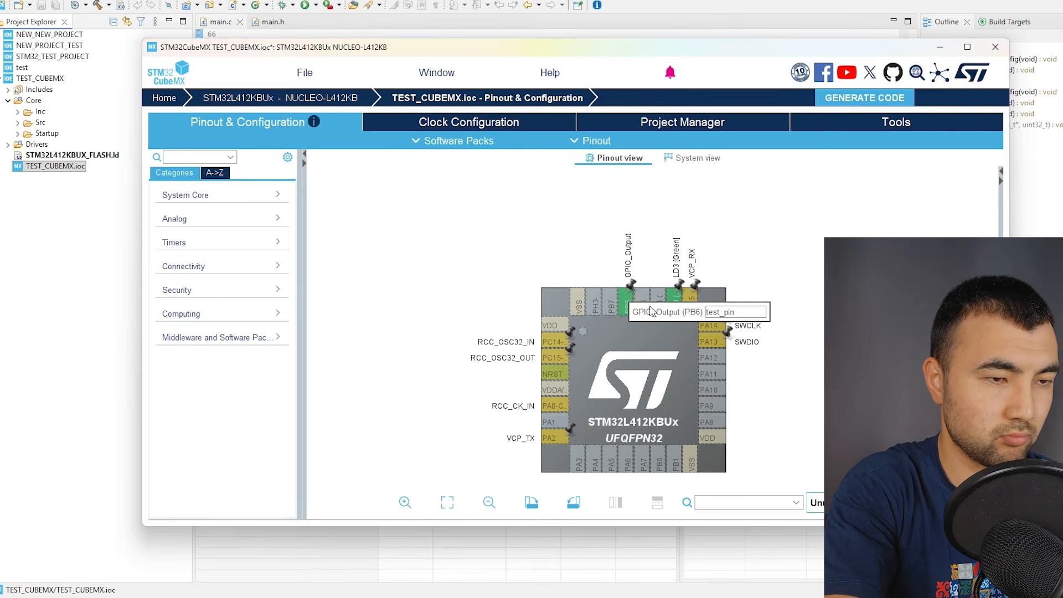
pyautogui.press('Return')
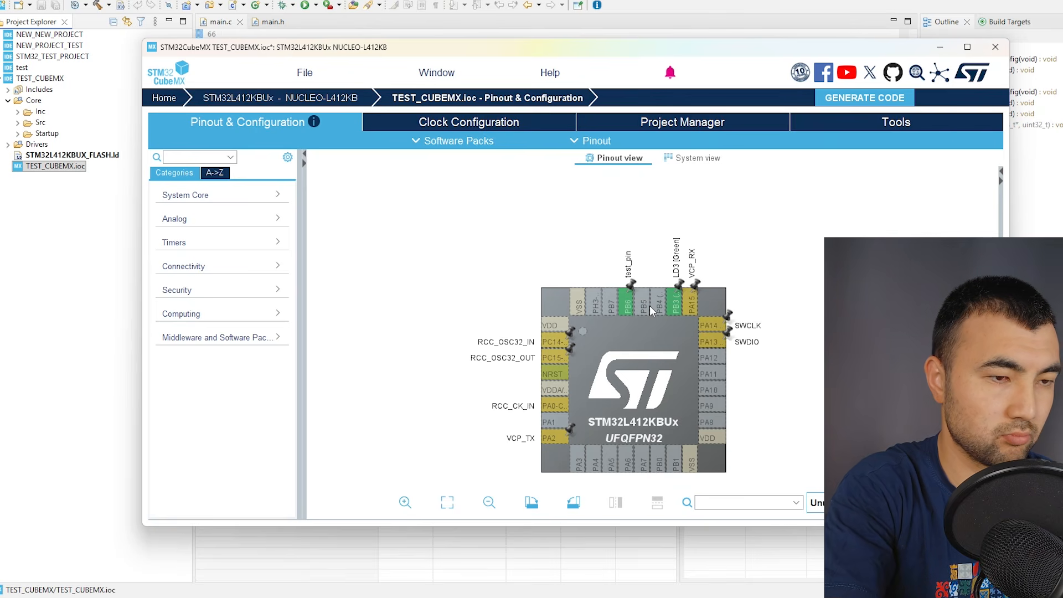
pyautogui.click(862, 97)
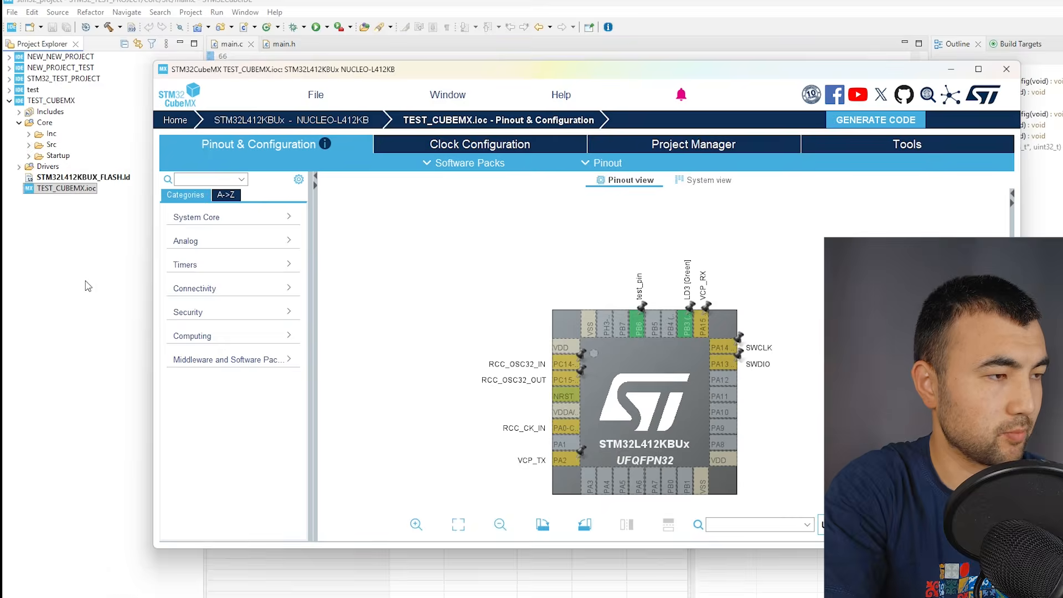
# Switch to STM32CubeIDE, open main.h from the project's Core/Inc folder and examine the private defines for test_pin.
pyautogui.click(85, 281)
pyautogui.click(29, 134)
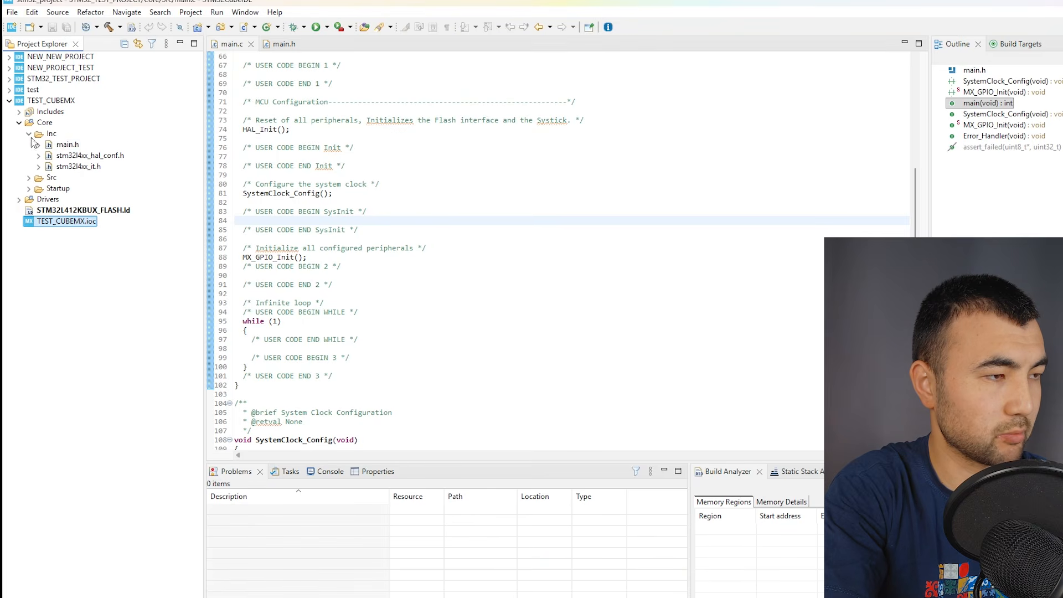
pyautogui.click(65, 145)
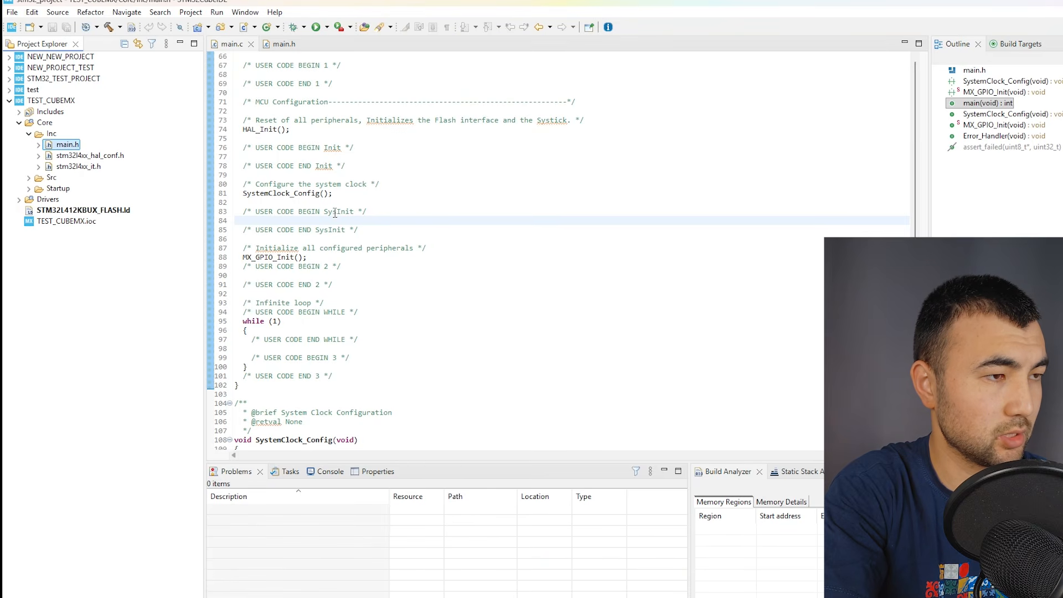
pyautogui.scroll(-13, 335, 213)
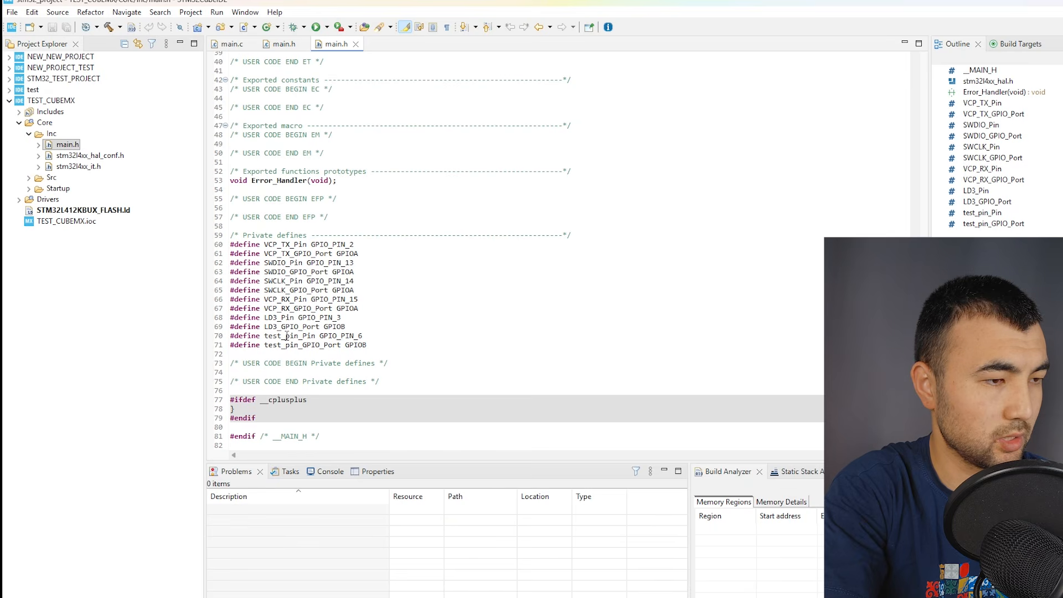
pyautogui.moveTo(261, 336); pyautogui.dragTo(300, 337)
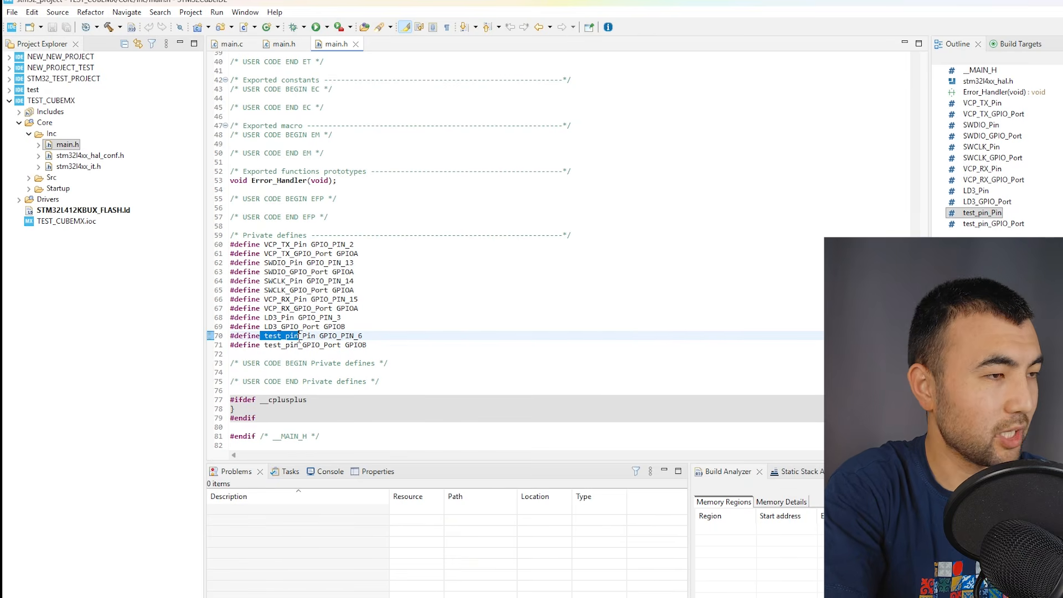
pyautogui.click(391, 337)
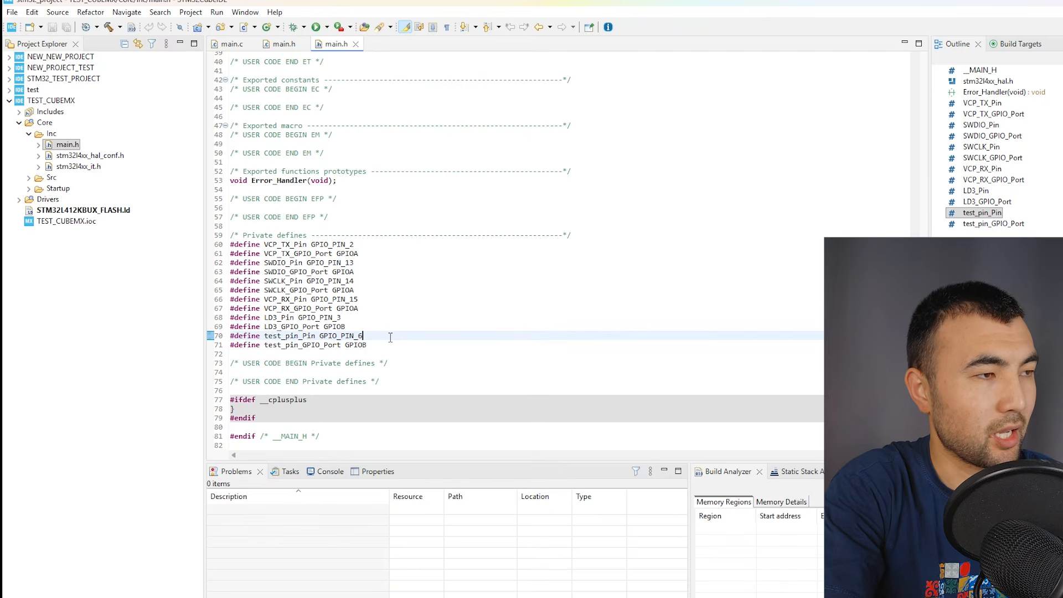
pyautogui.click(411, 317)
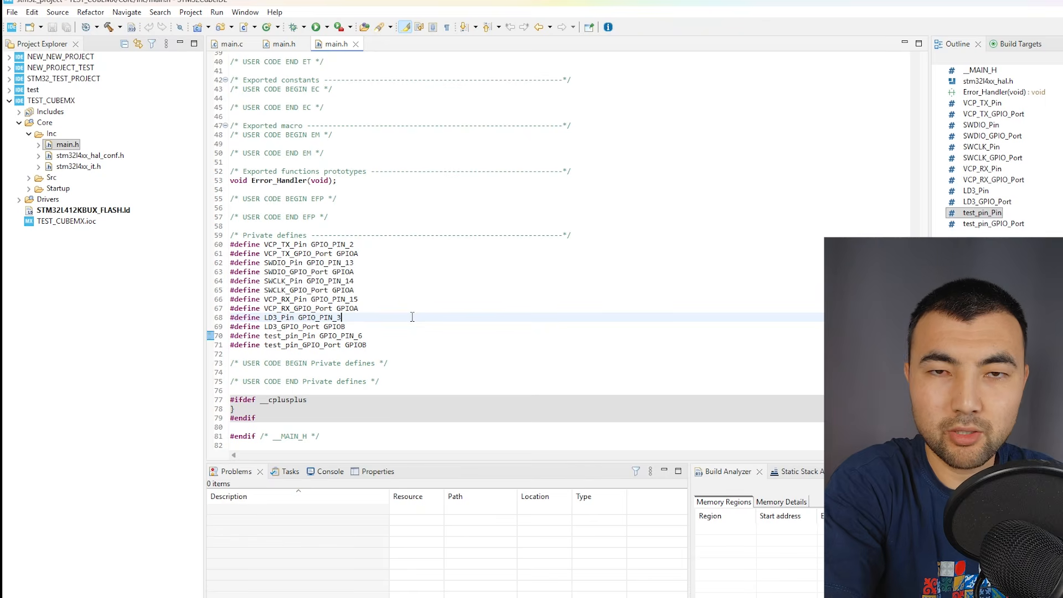
pyautogui.click(11, 13)
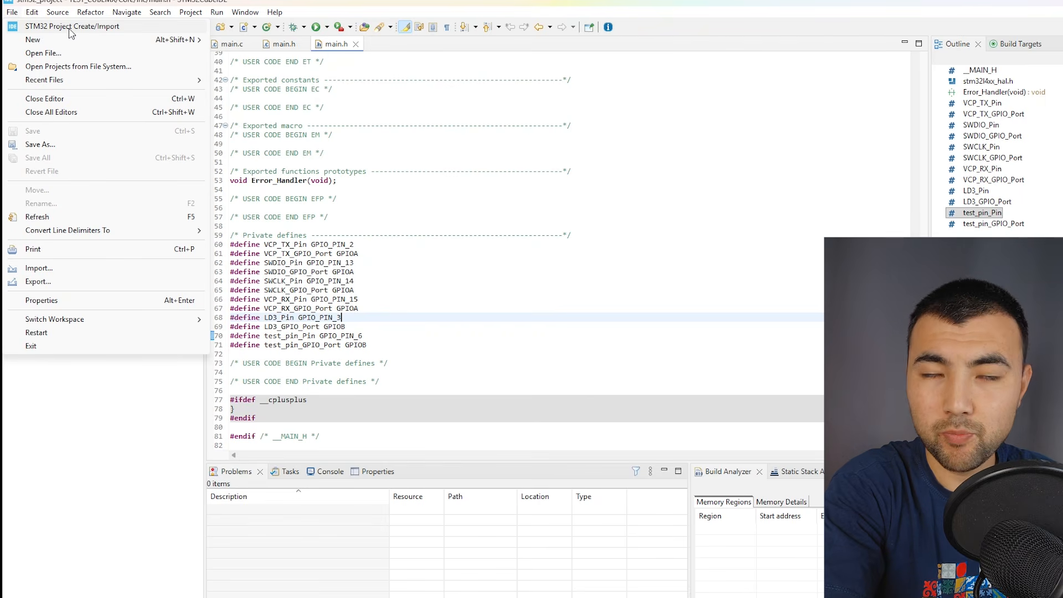
pyautogui.click(514, 208)
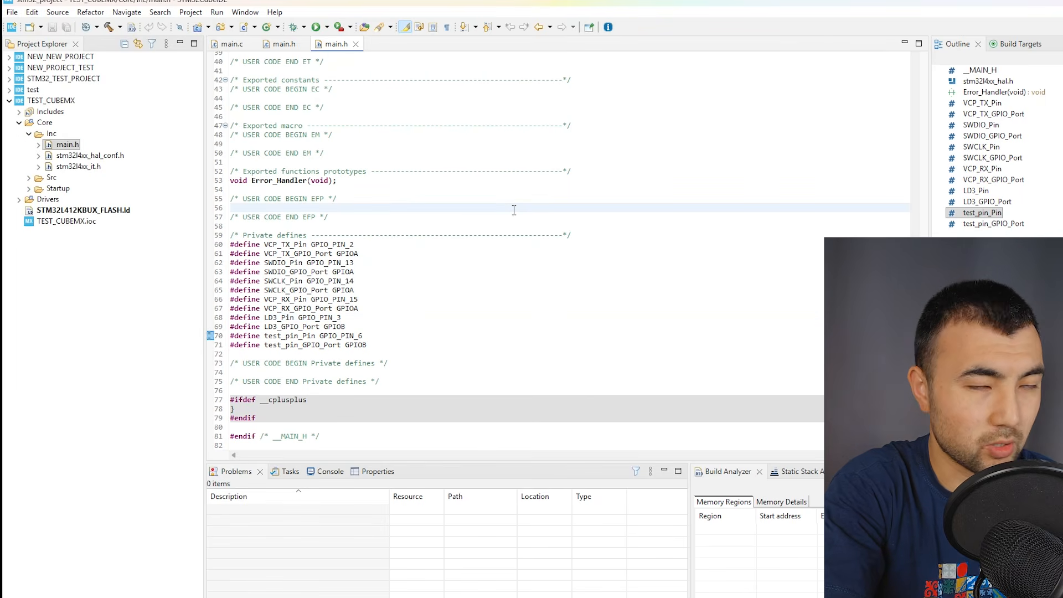